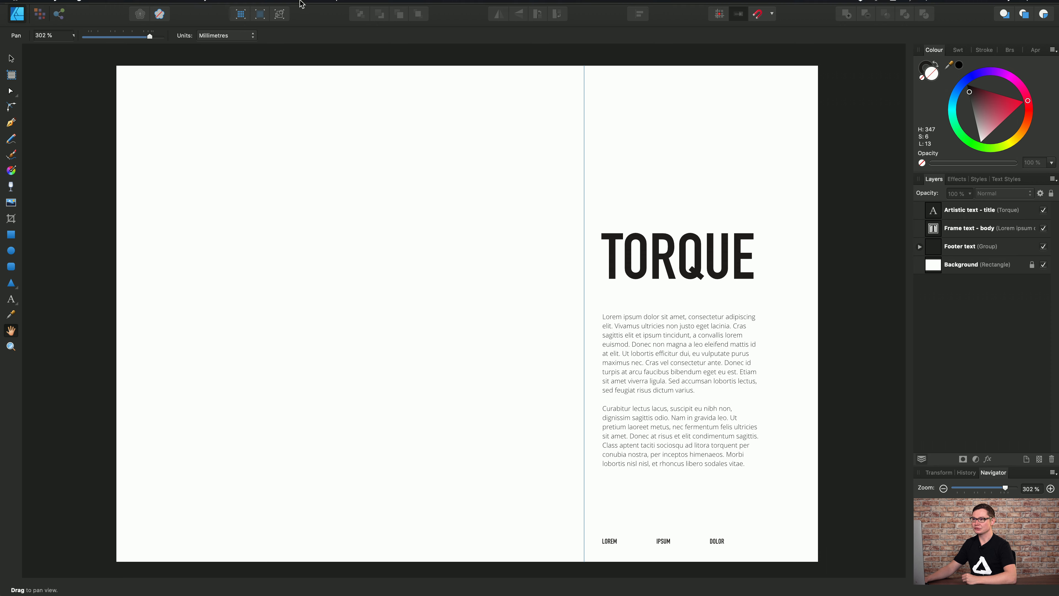
- Place the bike-classic-design-819805 JPEG from the 1. Basic Operations folder on the wide blank page at about 35% scale
click(130, 6)
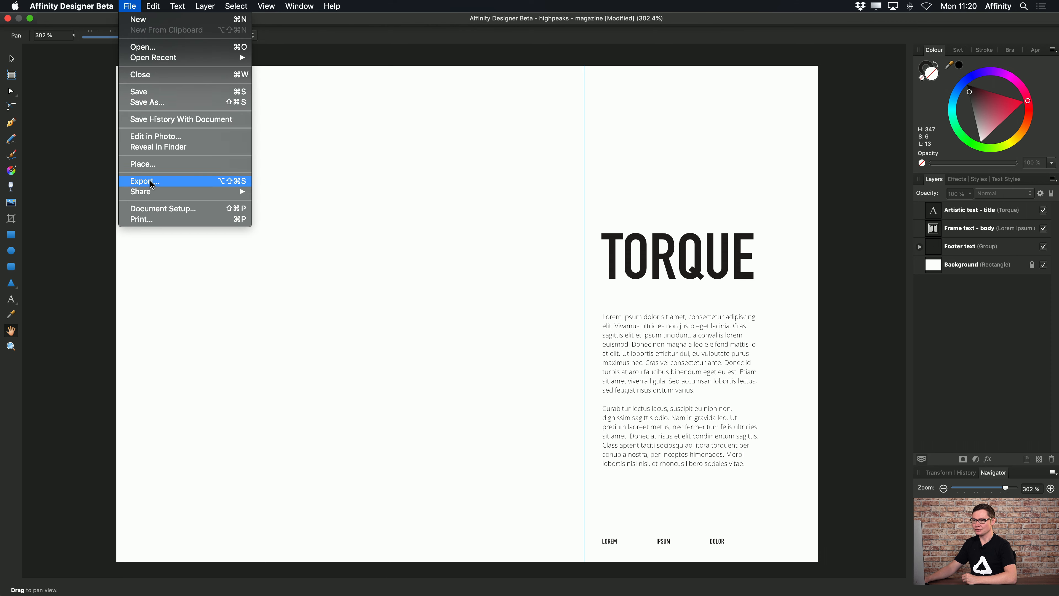
click(181, 164)
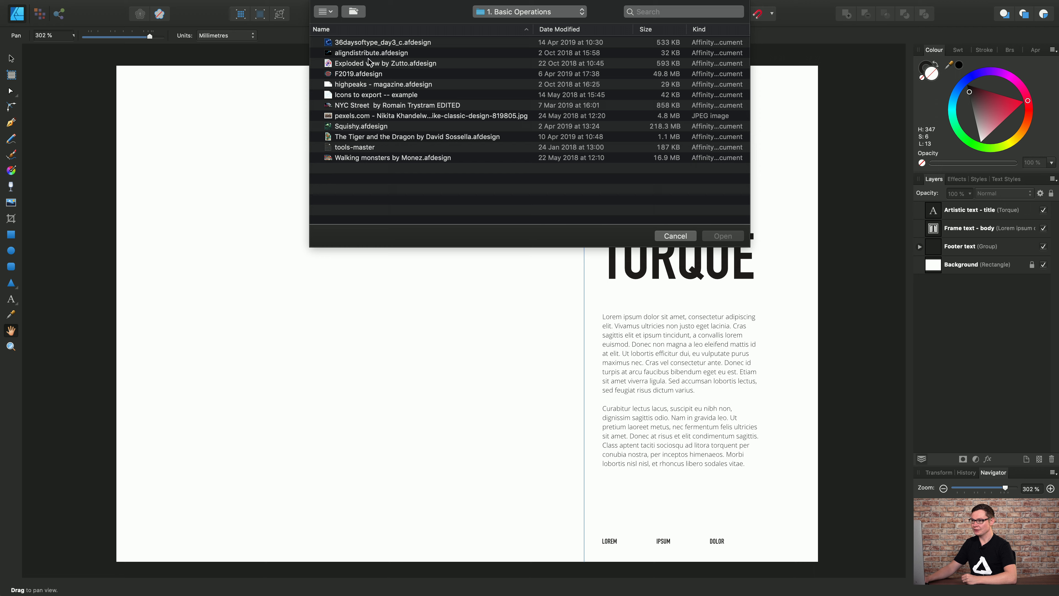
click(501, 119)
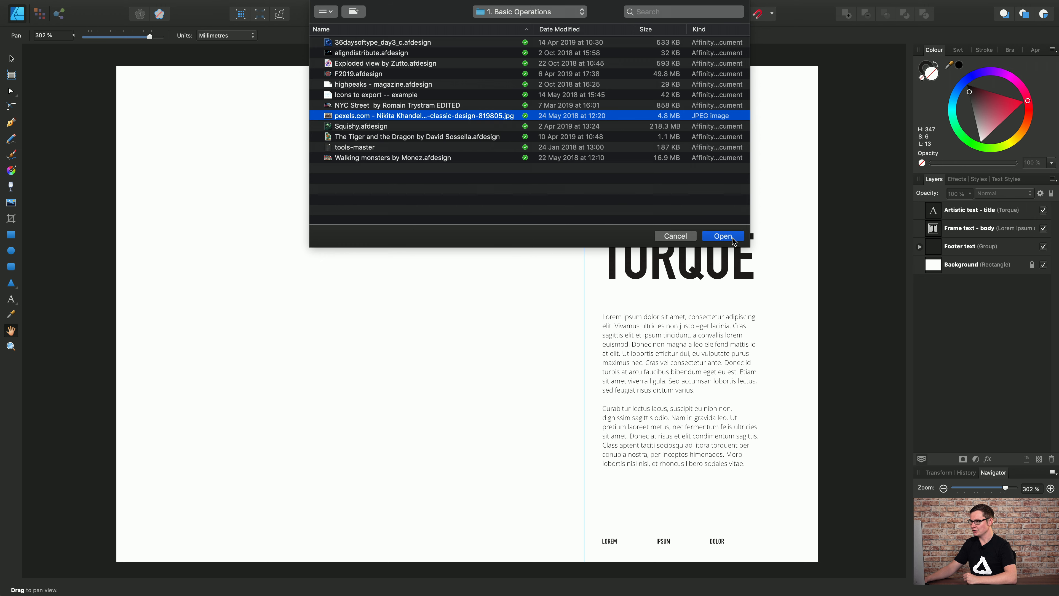
click(724, 236)
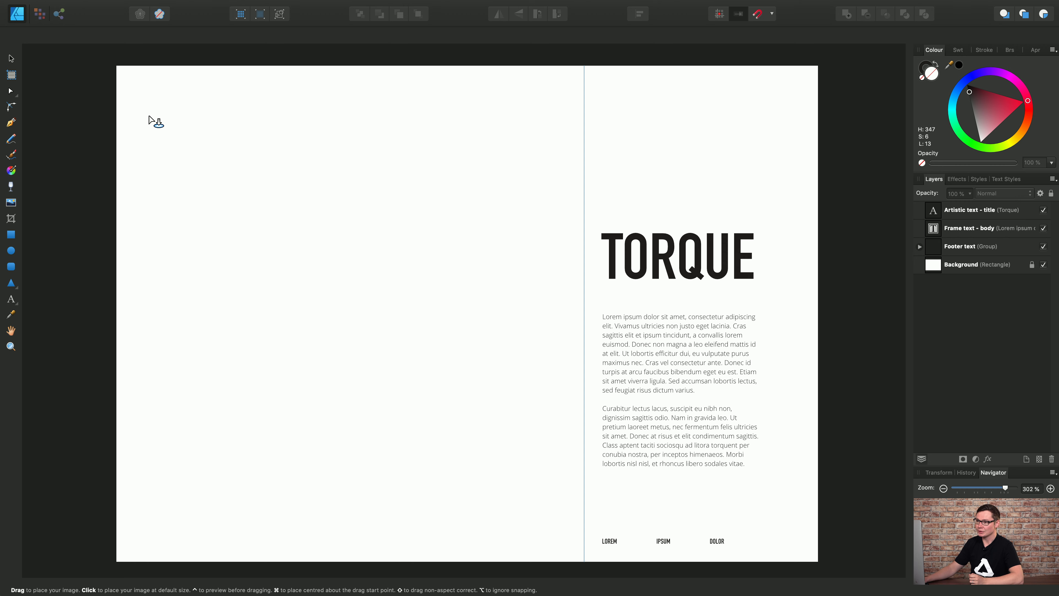
drag(147, 114, 521, 472)
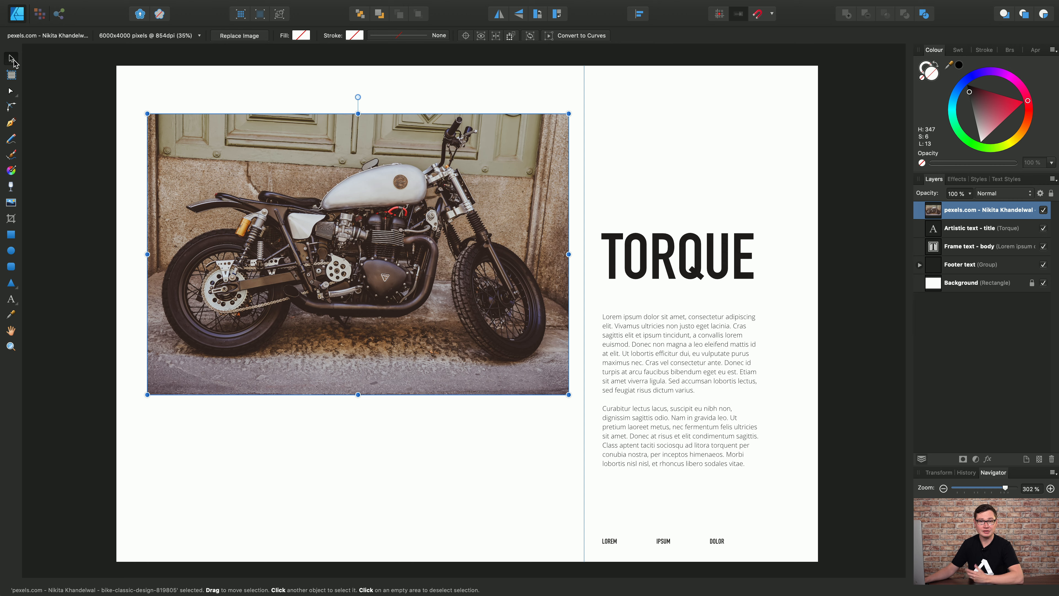
- Shrink the motorcycle photo to about 33% scale and move it lower on the blank page
drag(147, 114, 166, 128)
drag(367, 110, 362, 112)
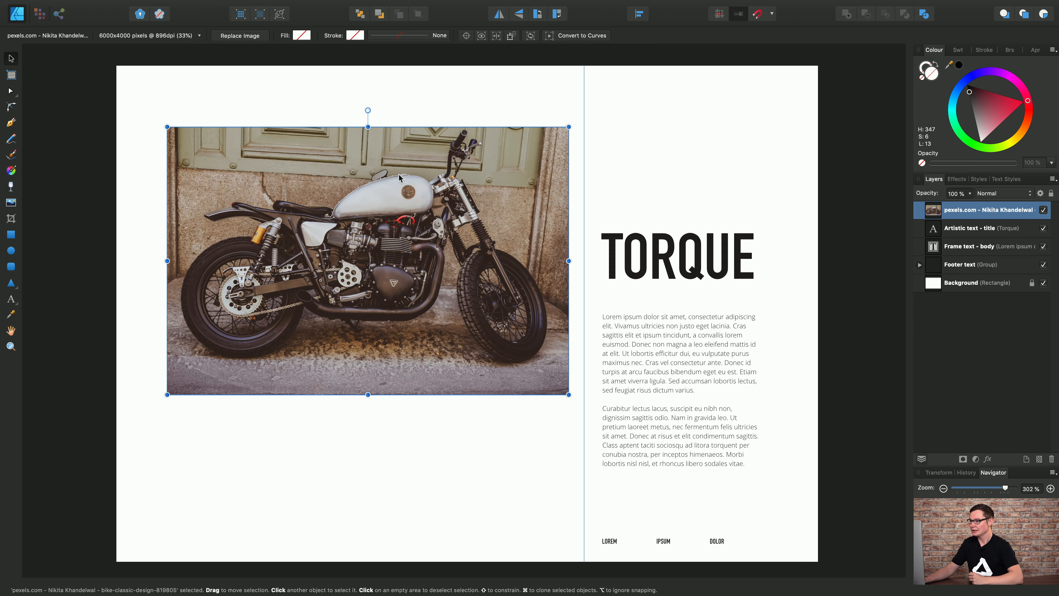
drag(431, 168, 430, 248)
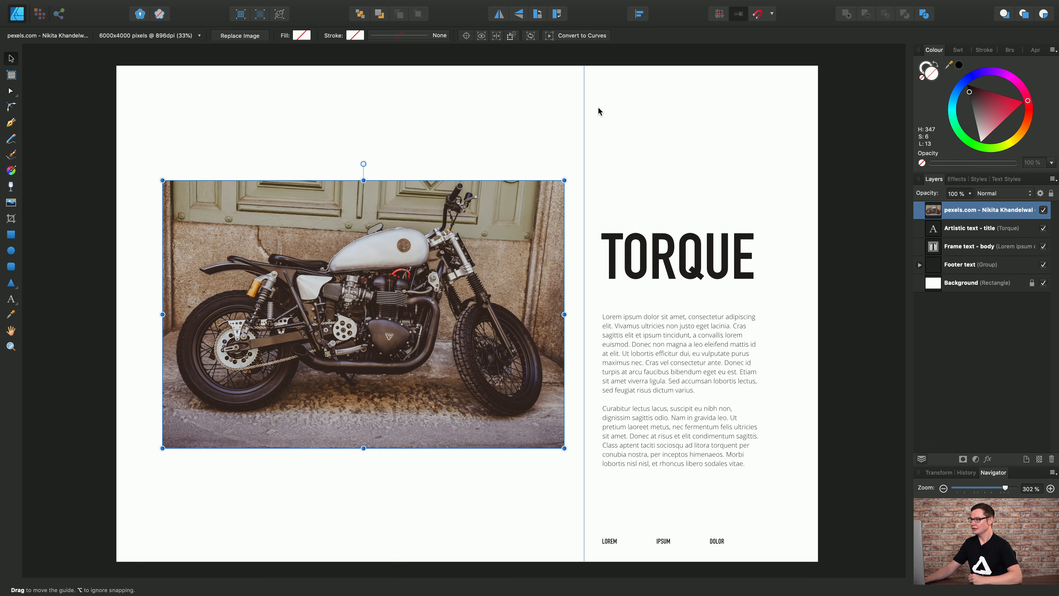
click(758, 16)
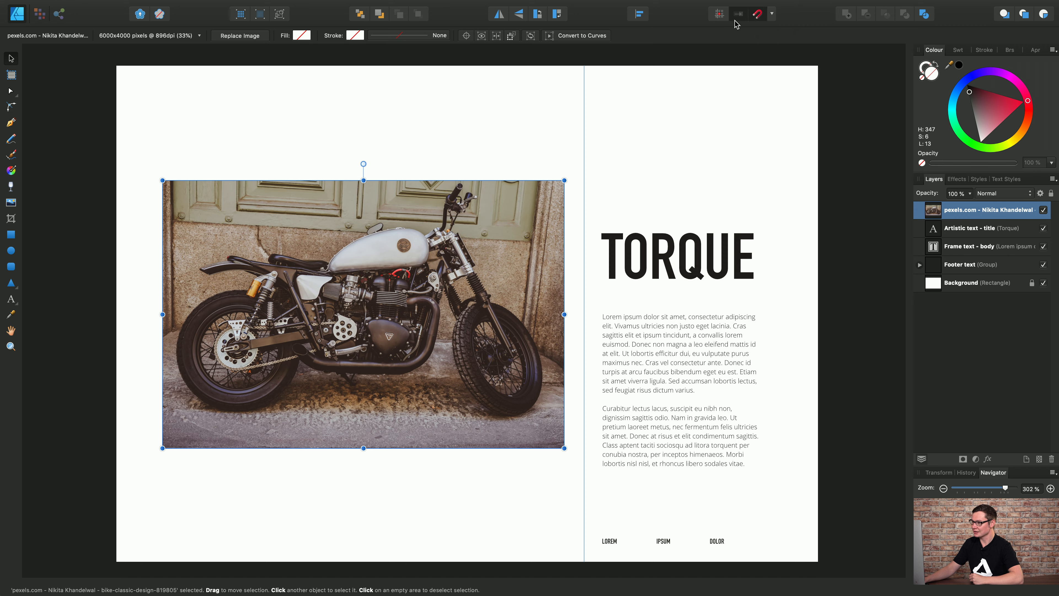
drag(456, 265, 474, 297)
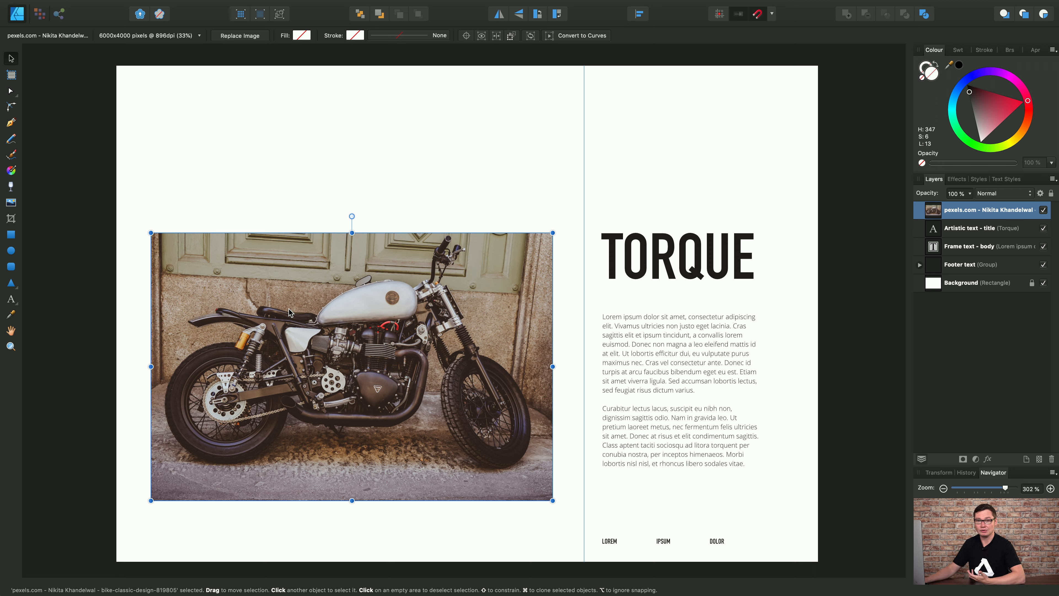
- Enlarge the motorcycle photo to about 37% scale so it nearly spans the blank page, and centre it vertically
drag(350, 346, 328, 259)
drag(529, 413, 555, 472)
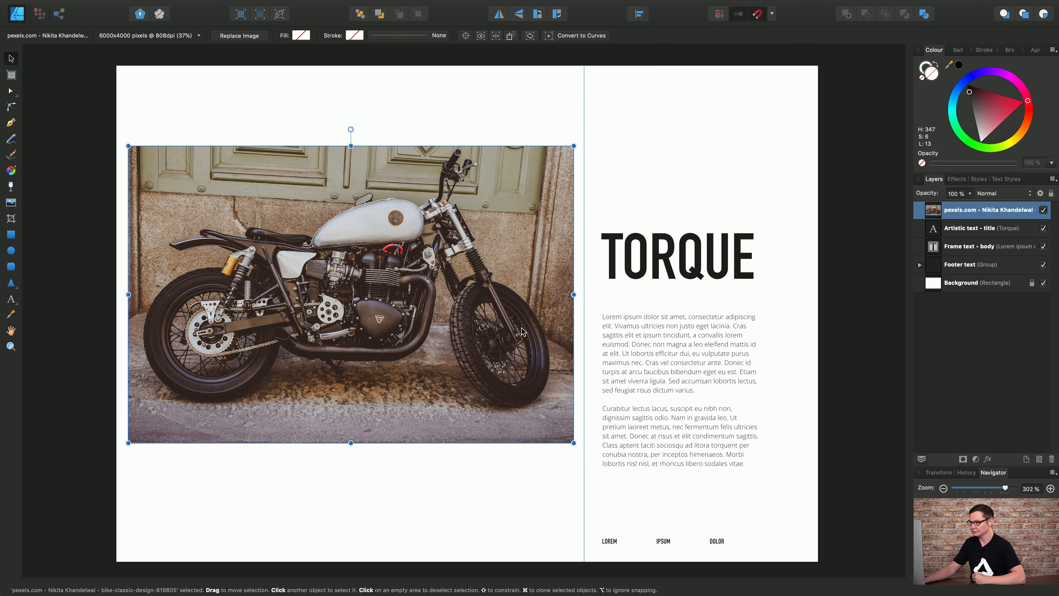
drag(522, 330, 523, 371)
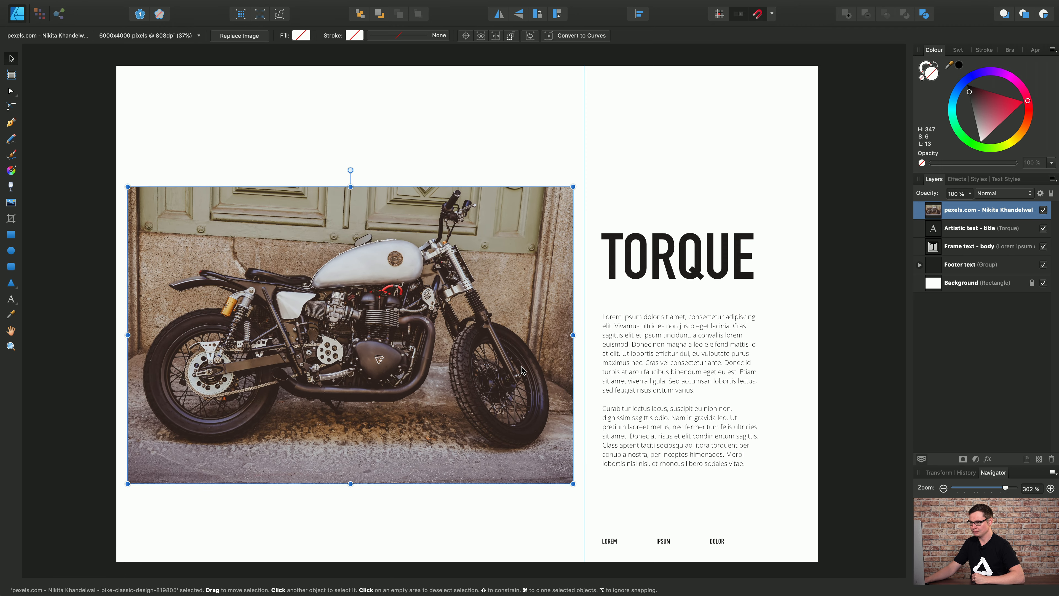
- Draw a rectangle across the photo's full width, from just above it to the lower wheels, and clip the photo inside it
click(12, 236)
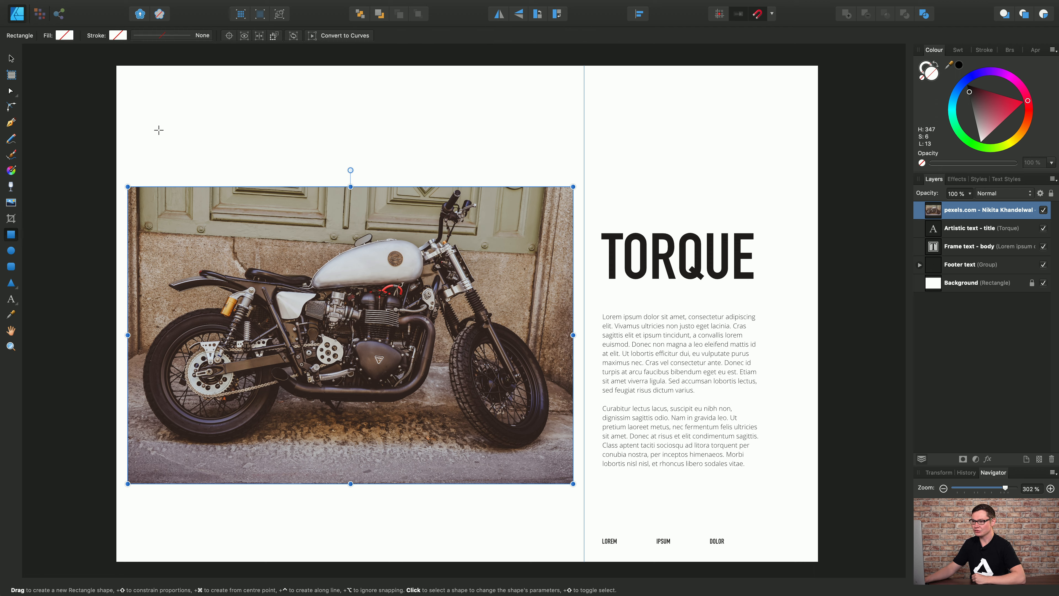
drag(128, 169, 572, 411)
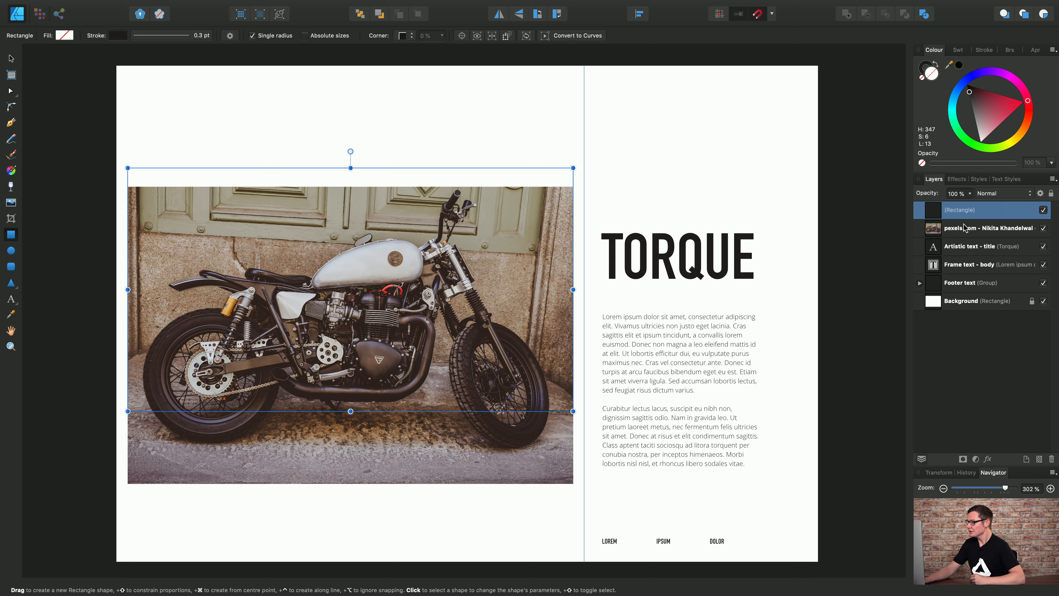
drag(936, 232, 962, 213)
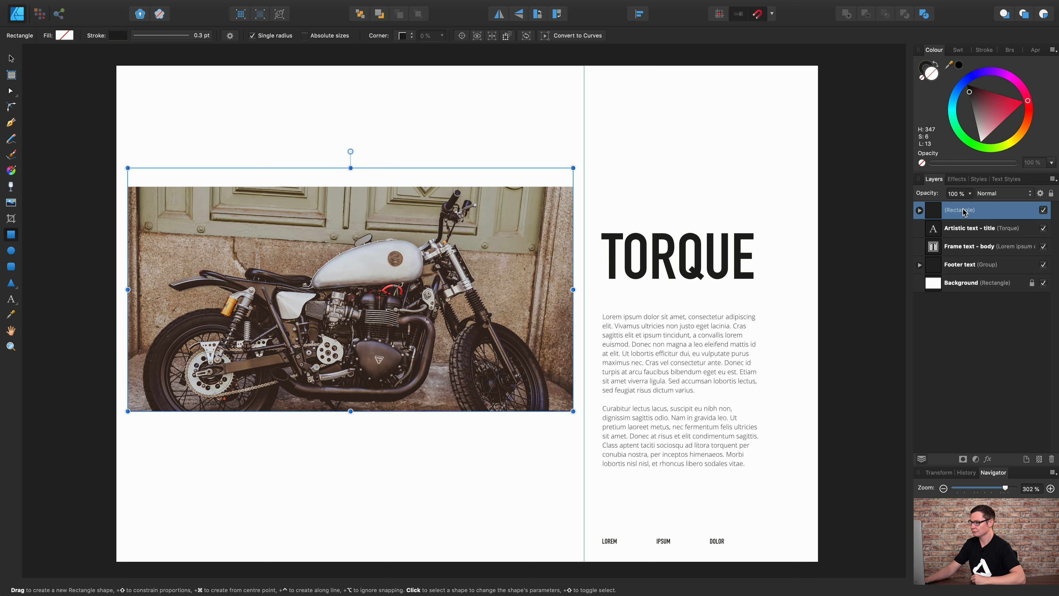
click(920, 211)
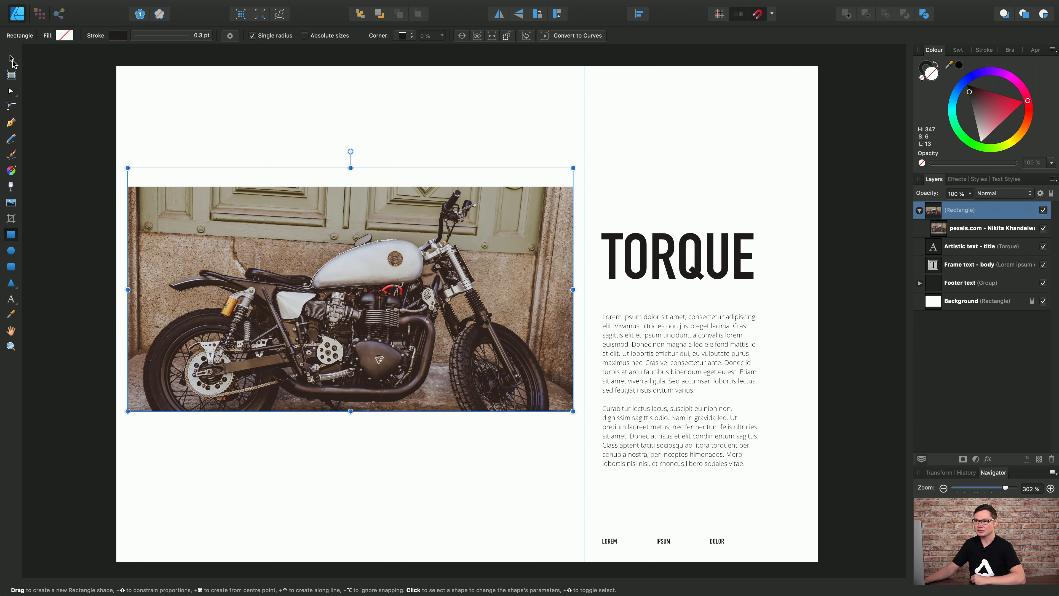
- Move the clipping rectangle with its photo slightly down, scale it from its upper-right corner, and undo the scaling
click(12, 58)
mouse_move(402, 253)
mouse_down()
mouse_move(400, 271)
mouse_move(400, 262)
mouse_up()
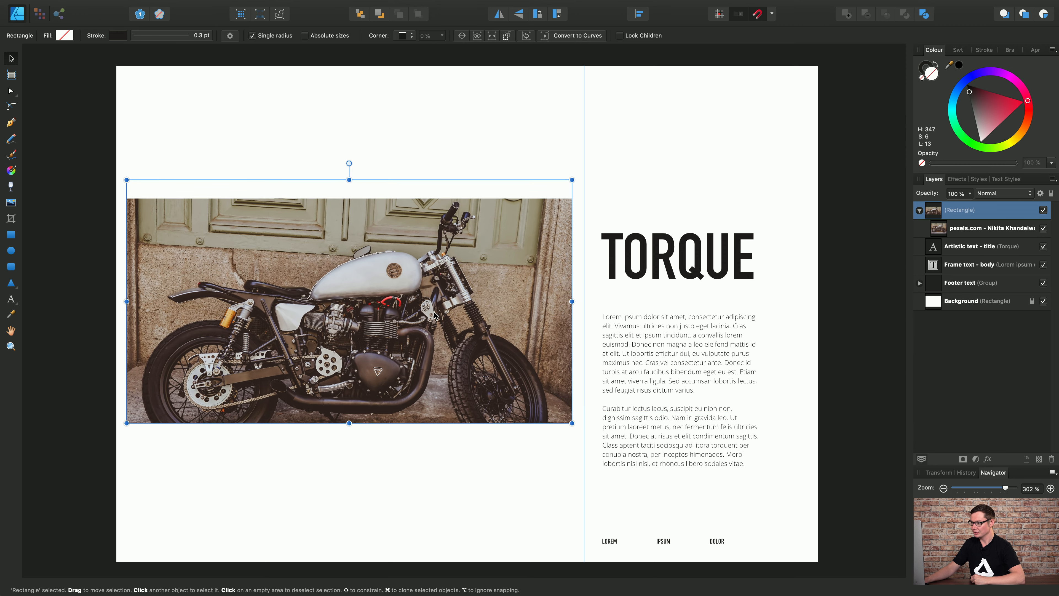
mouse_move(571, 180)
mouse_down()
mouse_move(596, 158)
mouse_move(577, 117)
mouse_move(556, 154)
mouse_move(654, 128)
mouse_move(505, 155)
mouse_move(570, 160)
mouse_move(564, 123)
mouse_move(645, 111)
mouse_move(580, 130)
mouse_move(597, 112)
mouse_move(565, 209)
mouse_move(564, 185)
mouse_up()
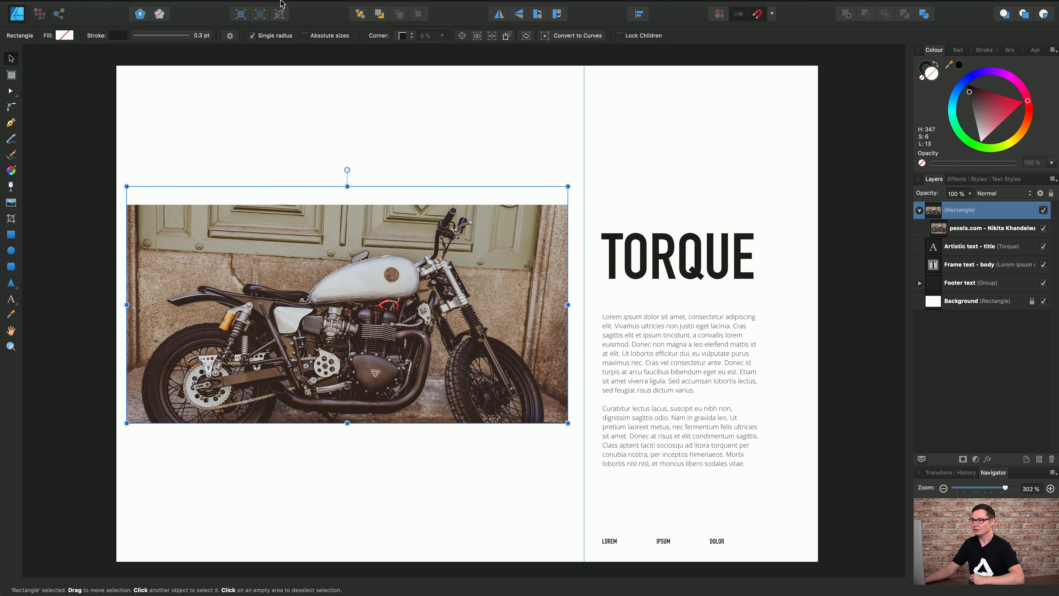
click(153, 6)
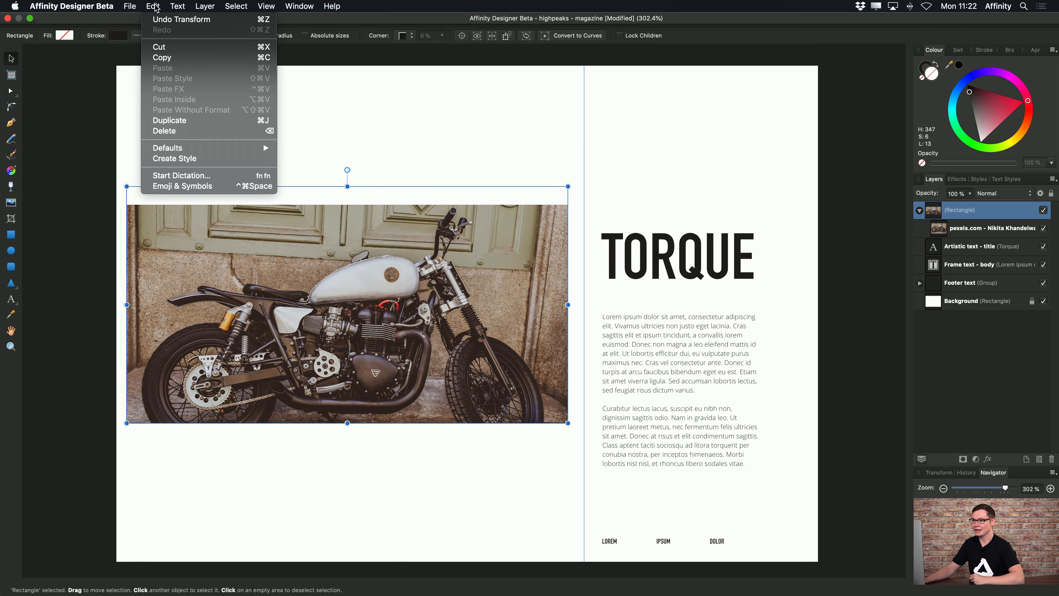
click(177, 22)
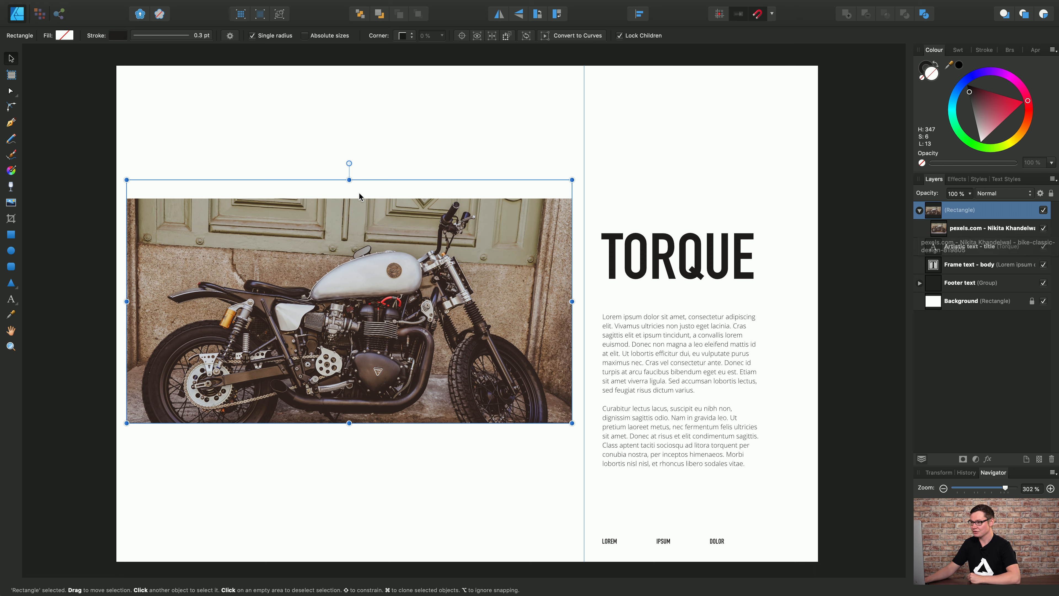
- With Lock Children on, adjust the rectangle's upper and lower edges to re-crop the photo around the whole motorcycle
drag(350, 179, 344, 228)
drag(348, 422, 349, 457)
drag(349, 228, 352, 205)
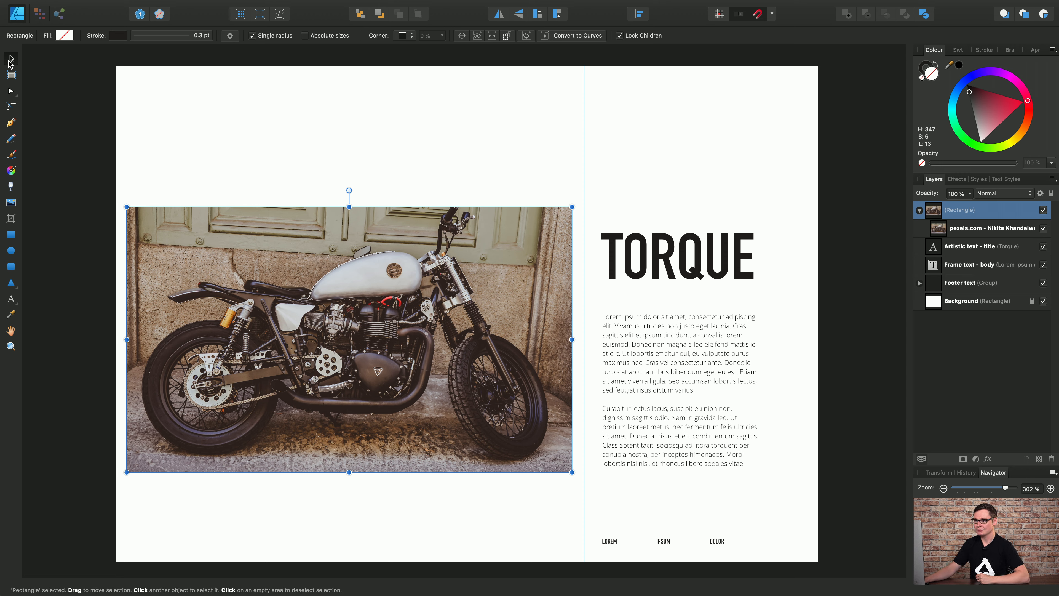
- Collapse the rectangle's layer and delete it together with the clipped motorcycle photo
click(919, 209)
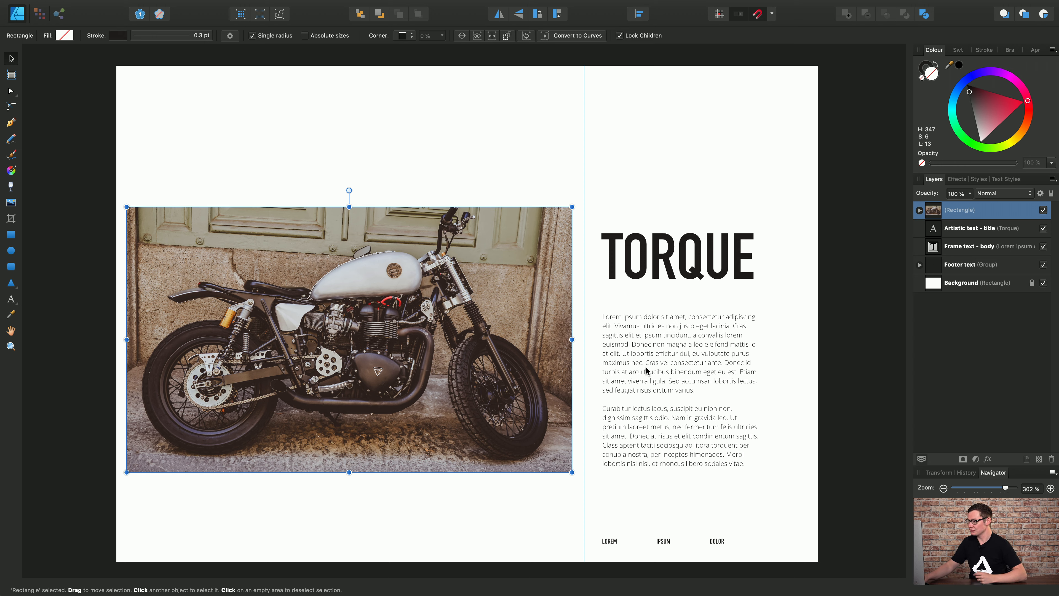
key(Delete)
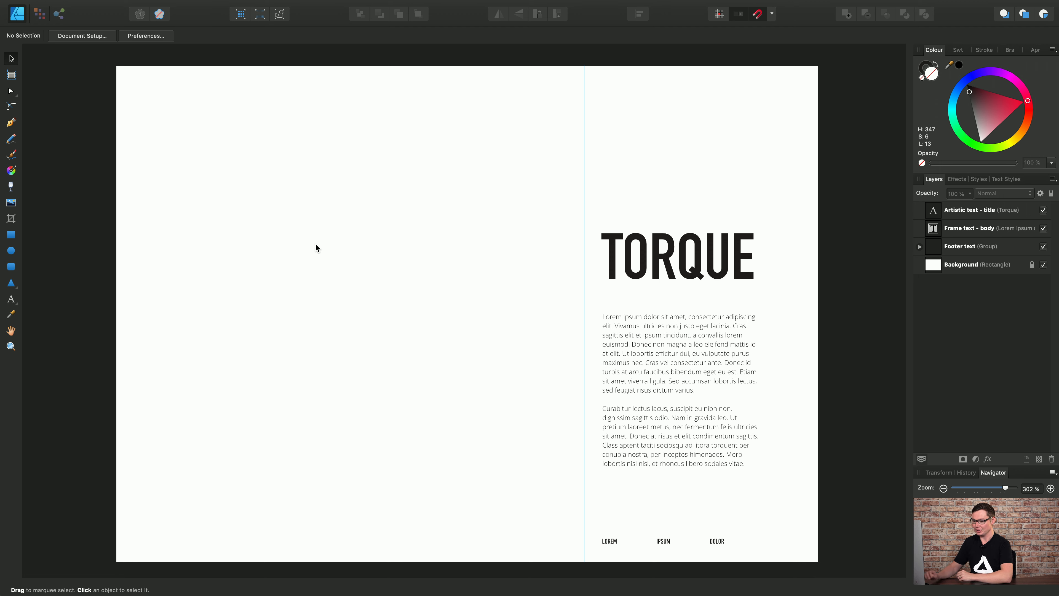
- Switch to Finder and bring the bike-classic-design-819805 JPEG from there into the open magazine document in Affinity Designer
key(super+Tab)
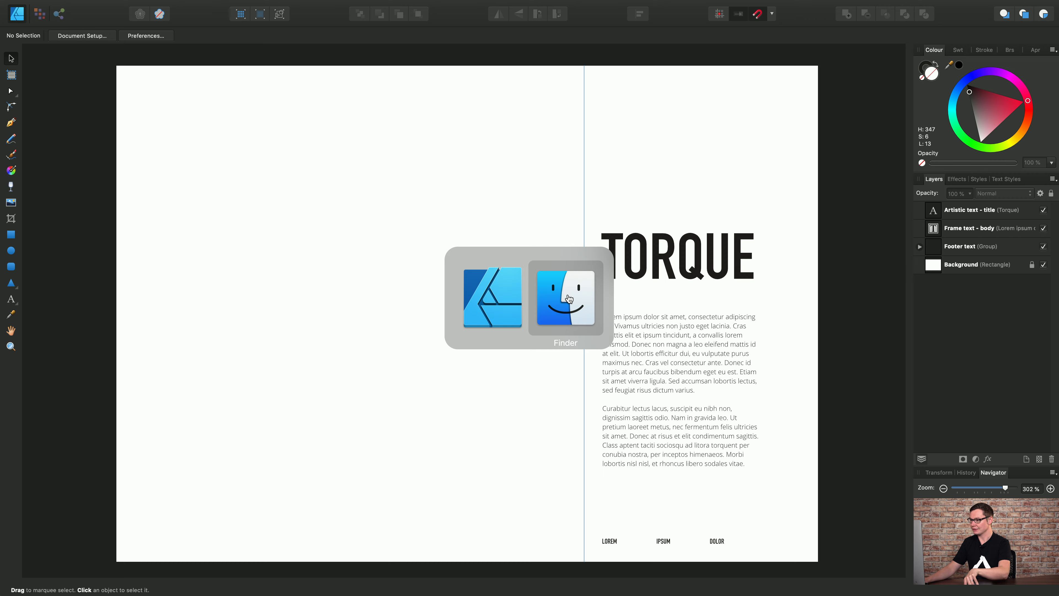
click(569, 298)
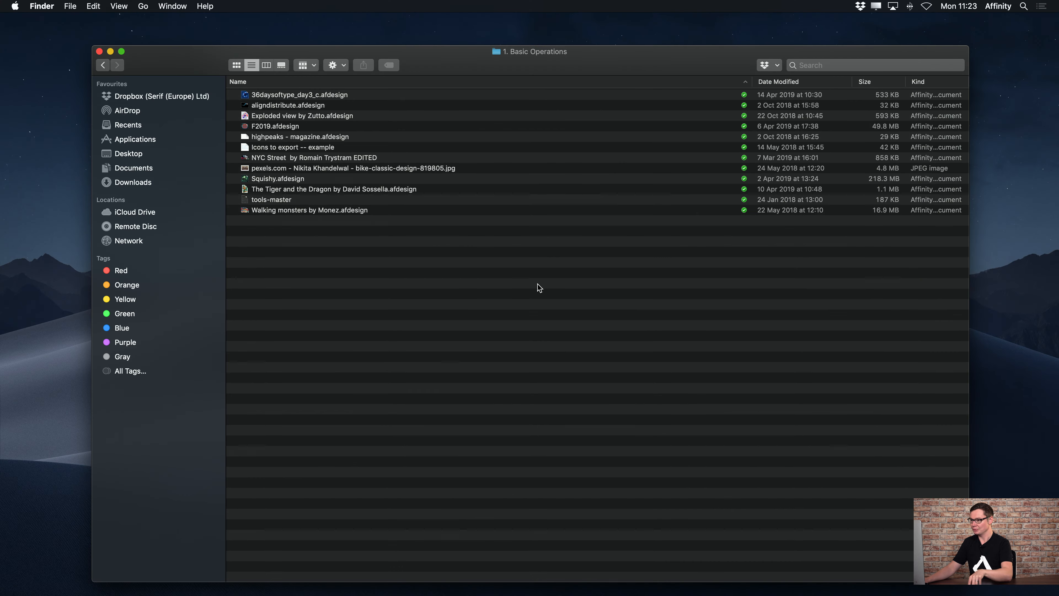
click(426, 171)
drag(430, 168, 286, 179)
key(super+Tab)
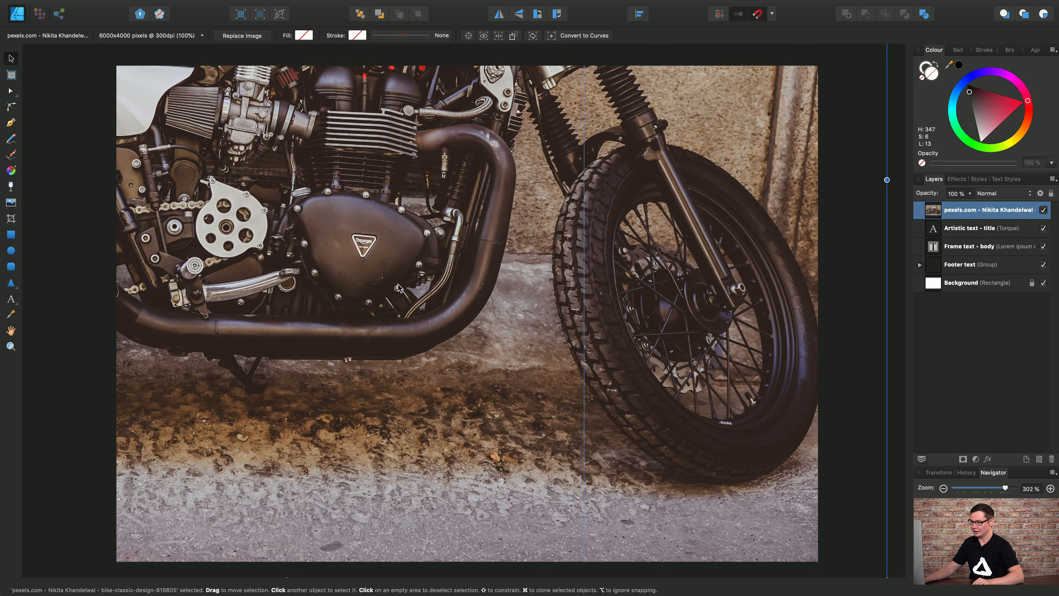
- Scale the imported motorcycle photo down to about 35% and position it on the wide blank page beside the TORQUE text
scroll(399, 287, down, 10)
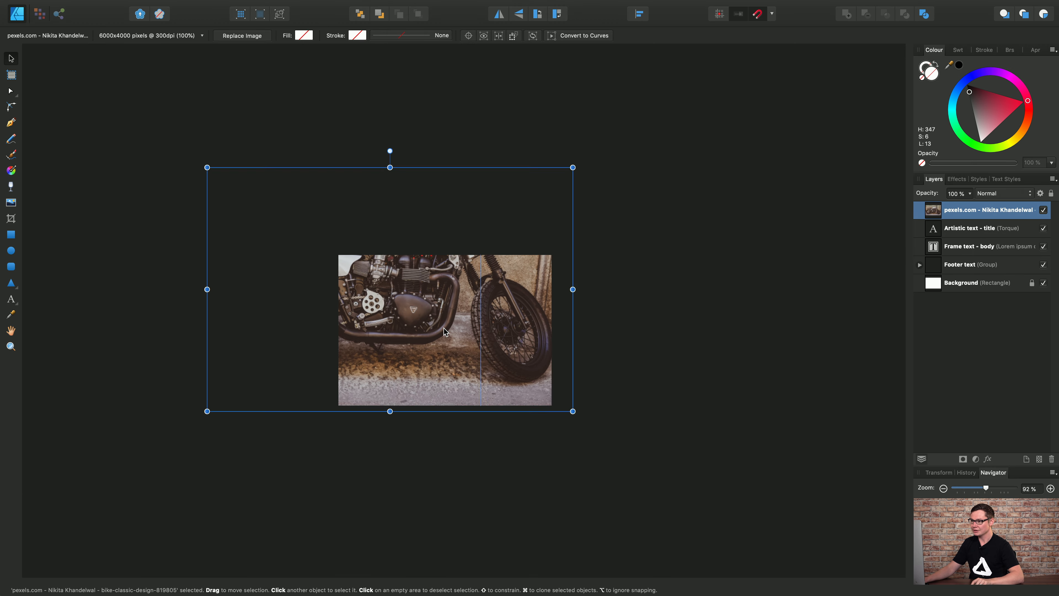
drag(444, 328, 465, 337)
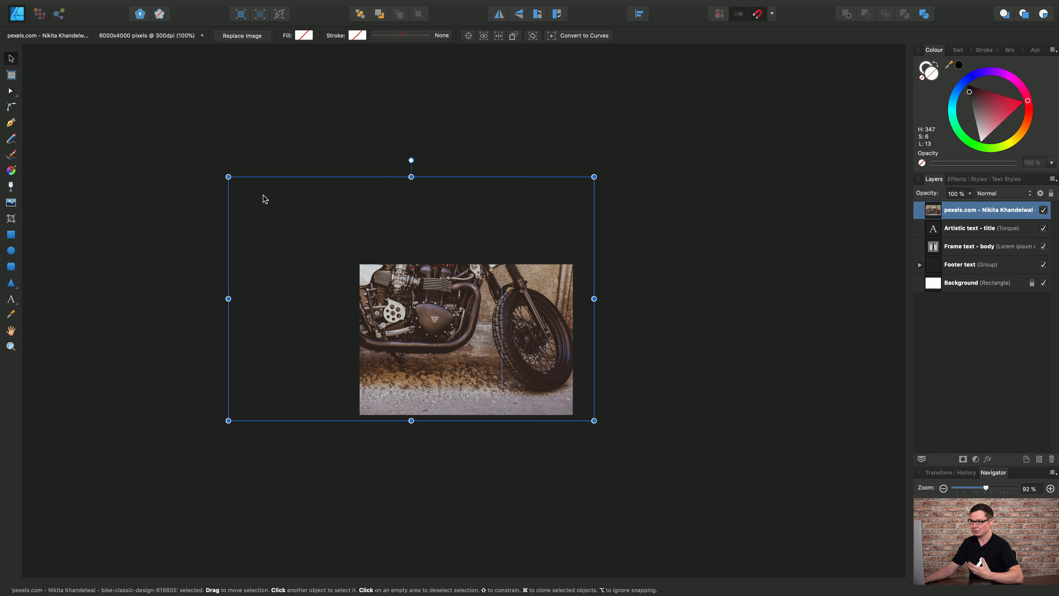
drag(228, 177, 378, 265)
scroll(459, 355, up, 4)
scroll(459, 355, up, 3)
drag(435, 300, 522, 400)
scroll(514, 384, up, 4)
scroll(513, 383, right, 1)
drag(434, 246, 434, 313)
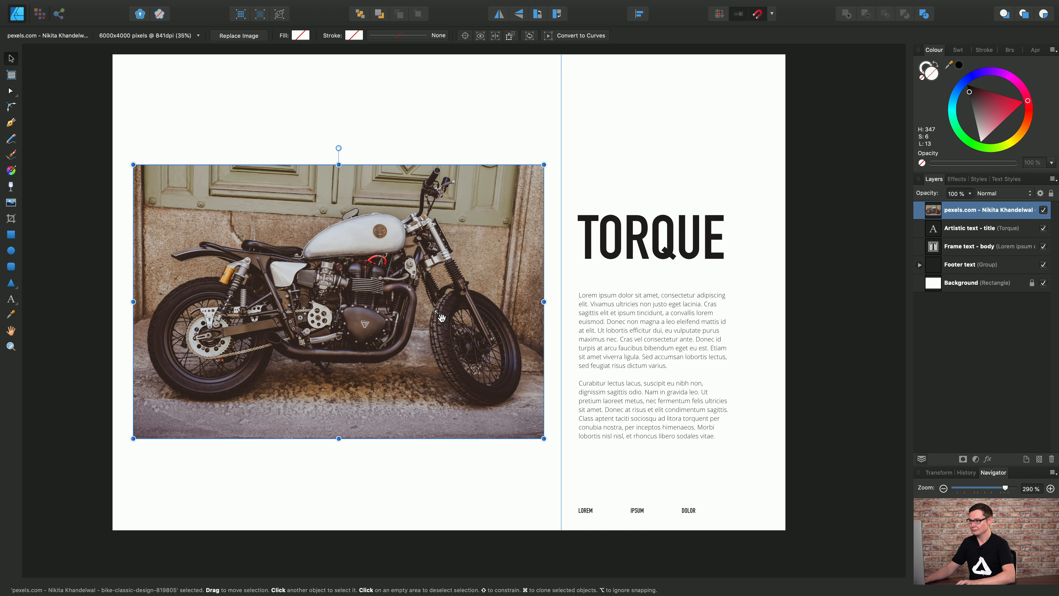
key(h)
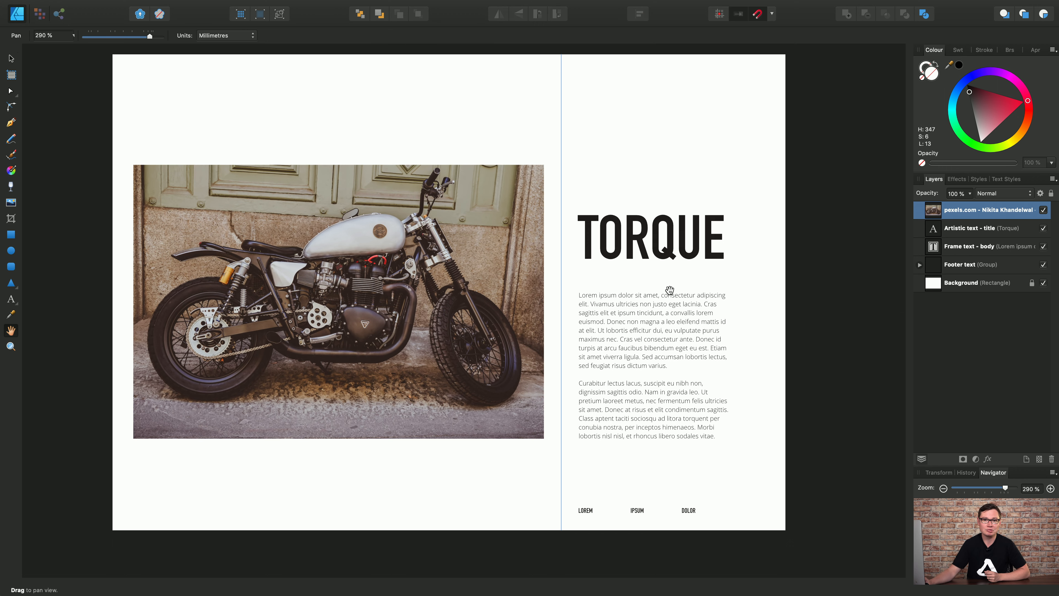